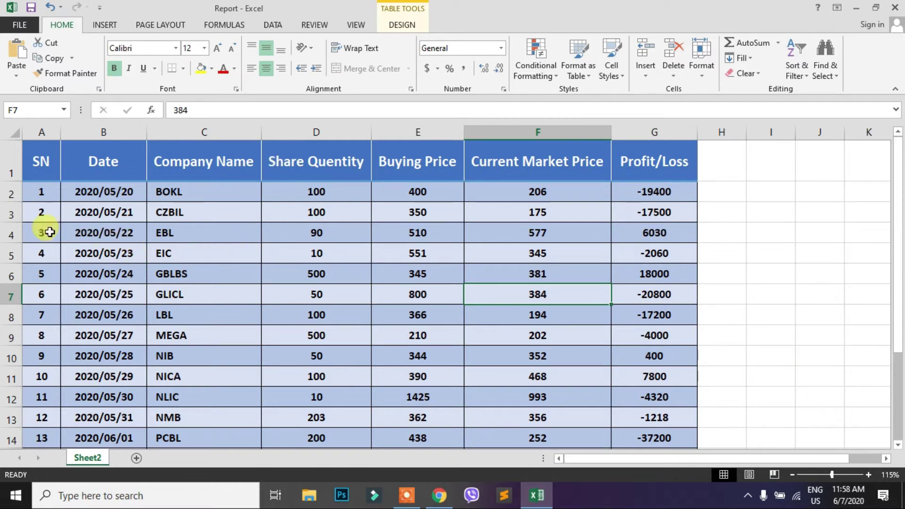
# Select row 4 of the report table, the SN 3 EBL entry
pyautogui.click(10, 233)
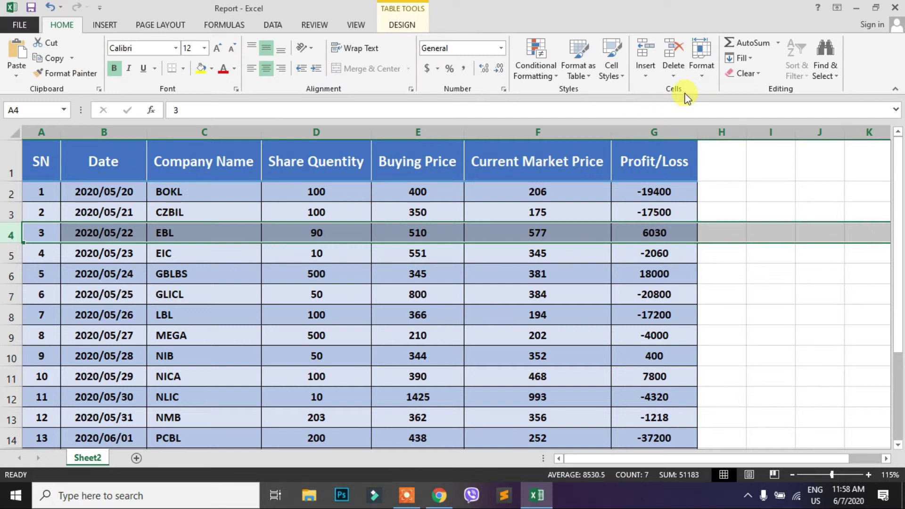
# Set the EBL row (row 4) to a row height of 40
pyautogui.click(703, 74)
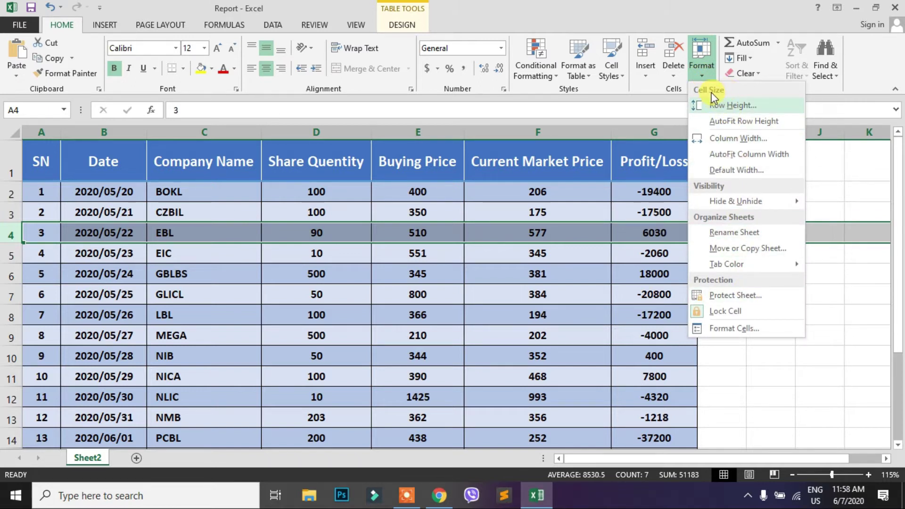
pyautogui.click(740, 106)
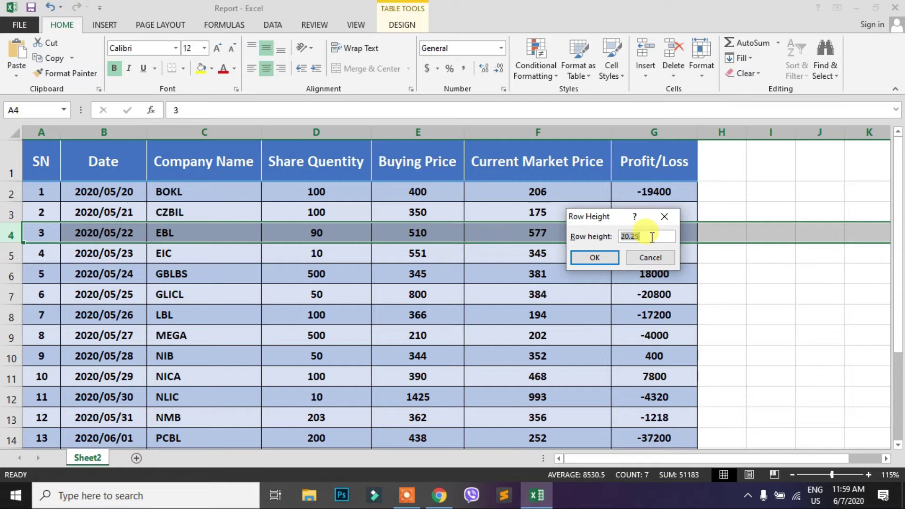
pyautogui.write('40')
pyautogui.click(589, 256)
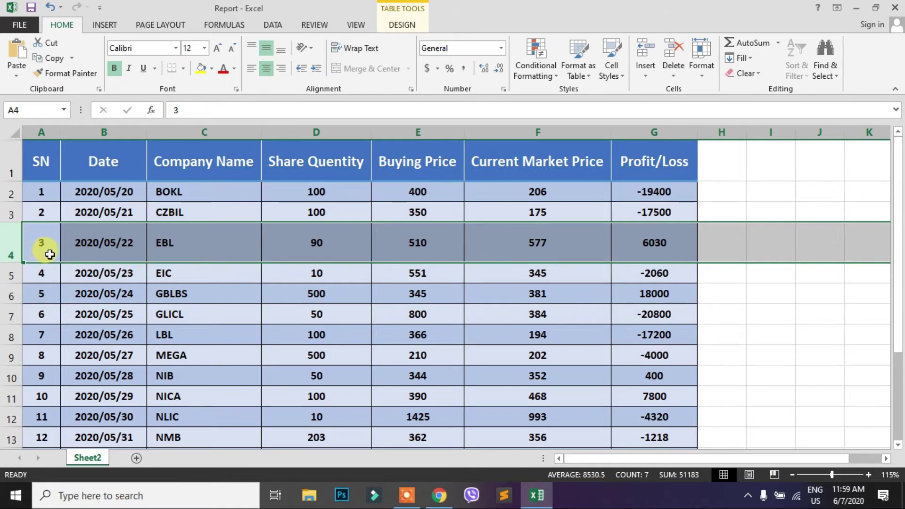
# Drag the row 6 border down to make the GBLBS 2020/05/24 row taller
pyautogui.click(115, 296)
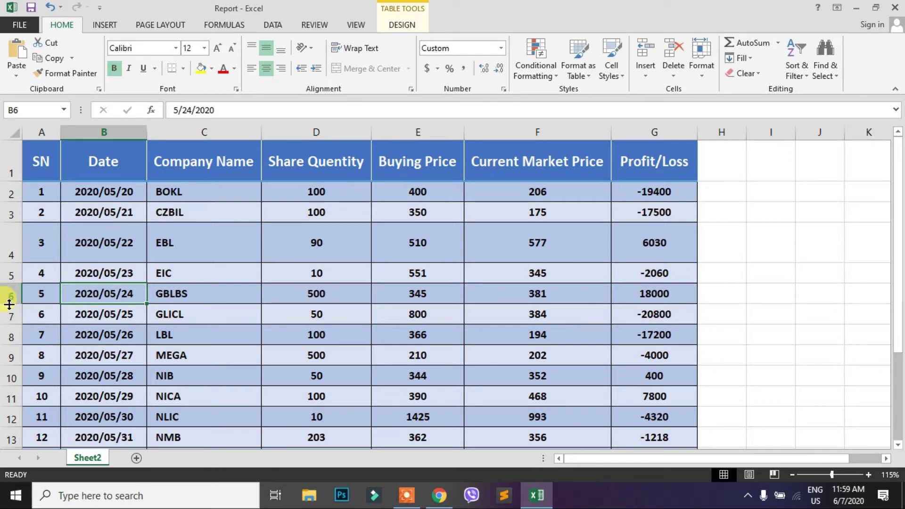
pyautogui.moveTo(9, 304); pyautogui.dragTo(8, 304)
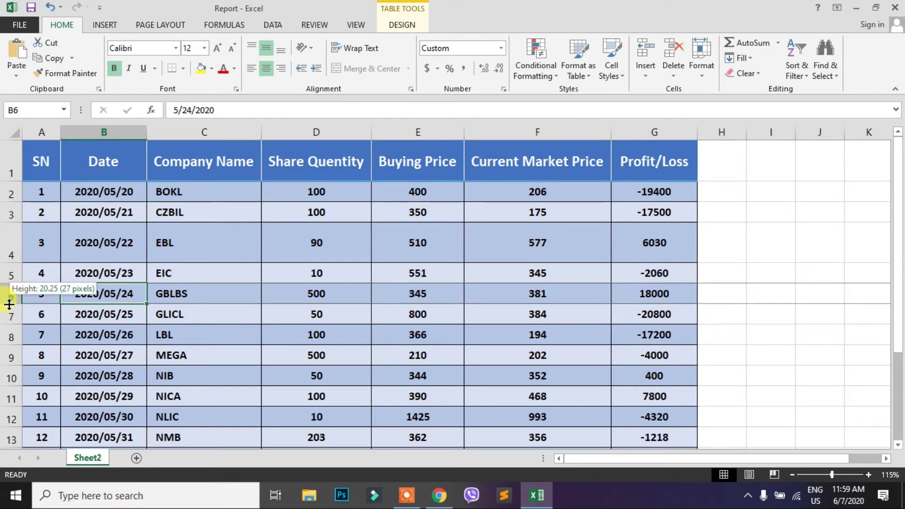
pyautogui.moveTo(9, 304); pyautogui.dragTo(10, 327)
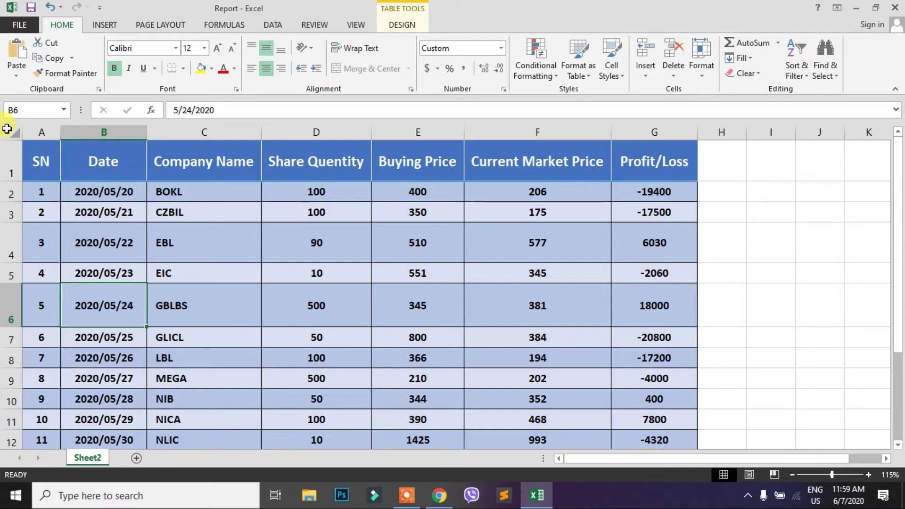
# Give every row of the worksheet the same, taller height
pyautogui.click(7, 129)
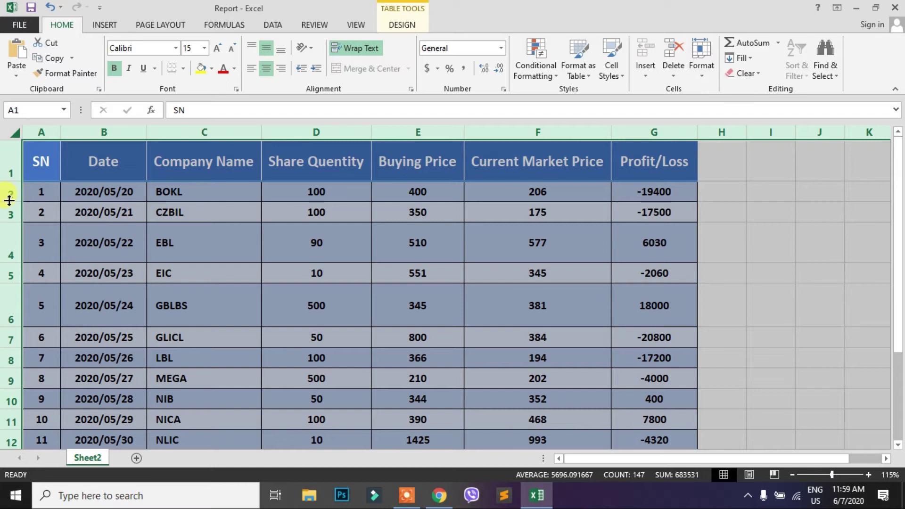
pyautogui.moveTo(9, 201); pyautogui.dragTo(9, 221)
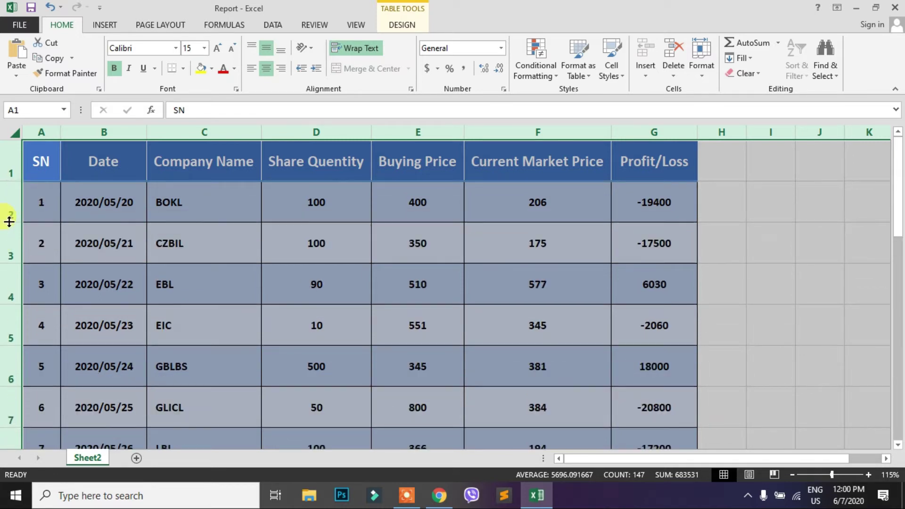
pyautogui.scroll(-3, 188, 236)
pyautogui.scroll(-1, 192, 259)
pyautogui.scroll(-2, 208, 287)
pyautogui.scroll(1, 211, 293)
pyautogui.scroll(1, 210, 293)
pyautogui.scroll(3, 211, 293)
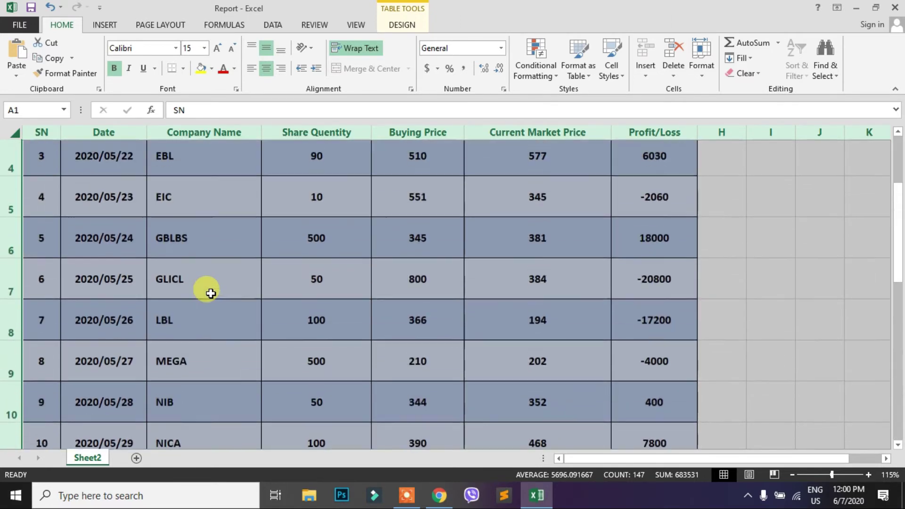
pyautogui.scroll(1, 211, 293)
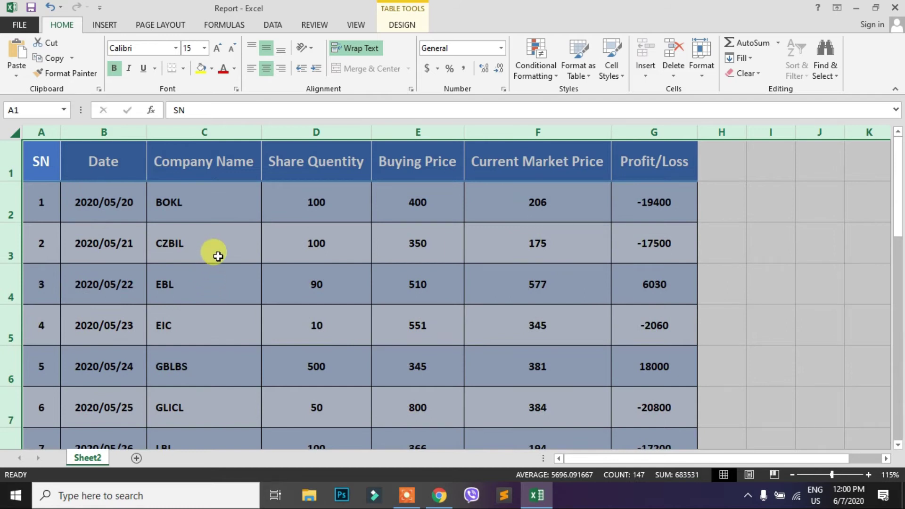
pyautogui.click(217, 256)
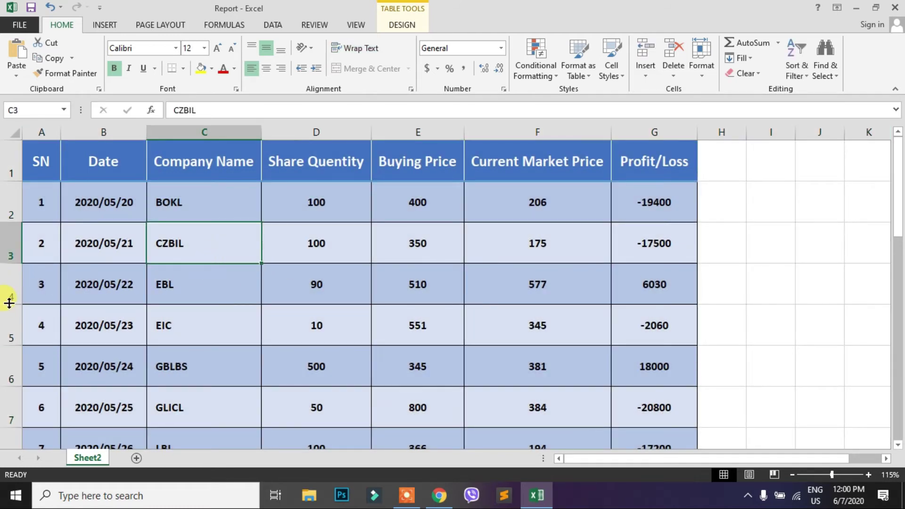
# Drag the EBL and GBLBS row borders down to make those rows taller still
pyautogui.moveTo(9, 303); pyautogui.dragTo(9, 325)
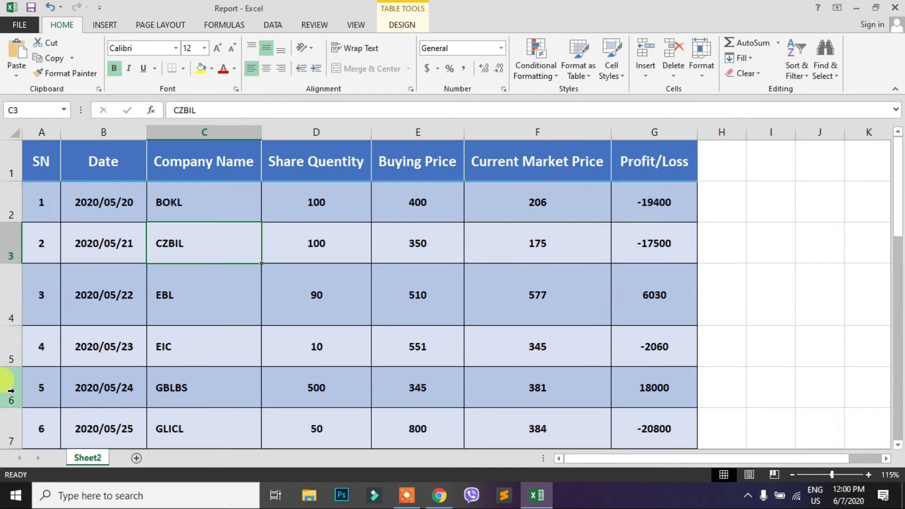
pyautogui.moveTo(8, 408); pyautogui.dragTo(9, 422)
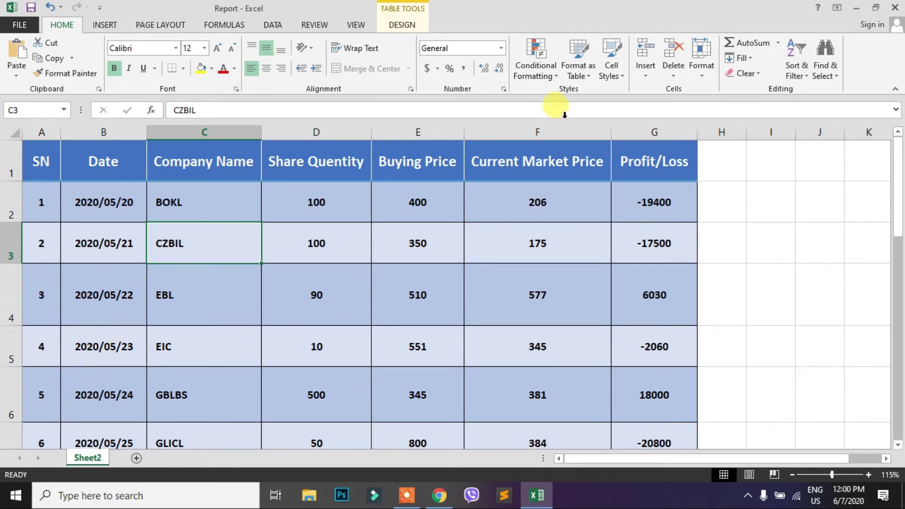
pyautogui.click(700, 71)
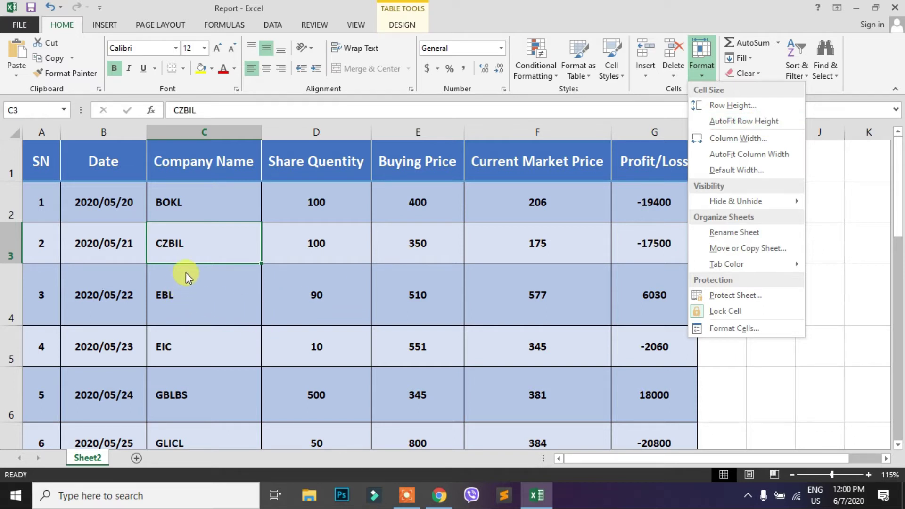
pyautogui.click(84, 202)
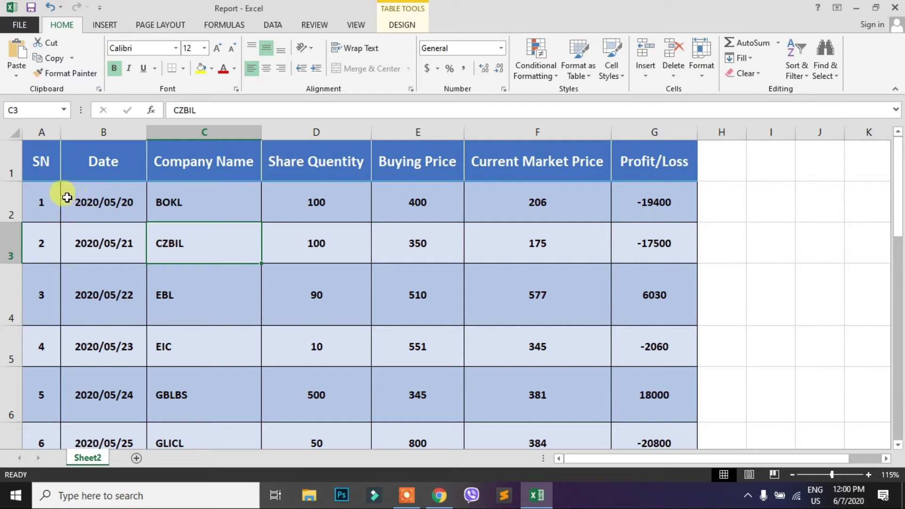
pyautogui.click(40, 202)
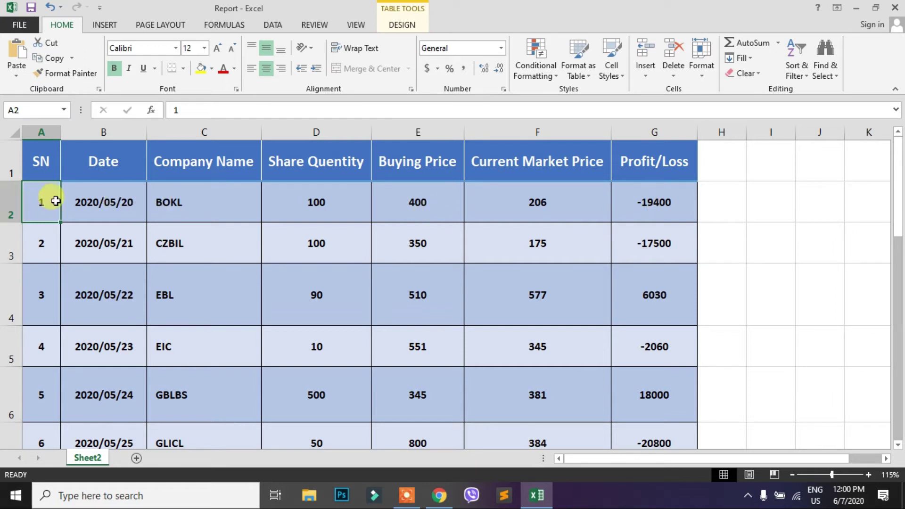
# AutoFit the height of row 2 (BOKL) to its contents
pyautogui.click(6, 201)
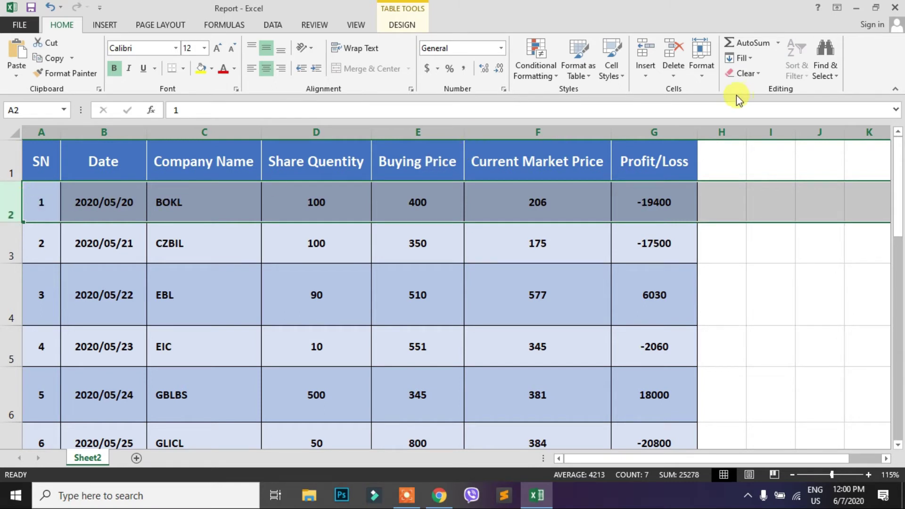
pyautogui.click(705, 74)
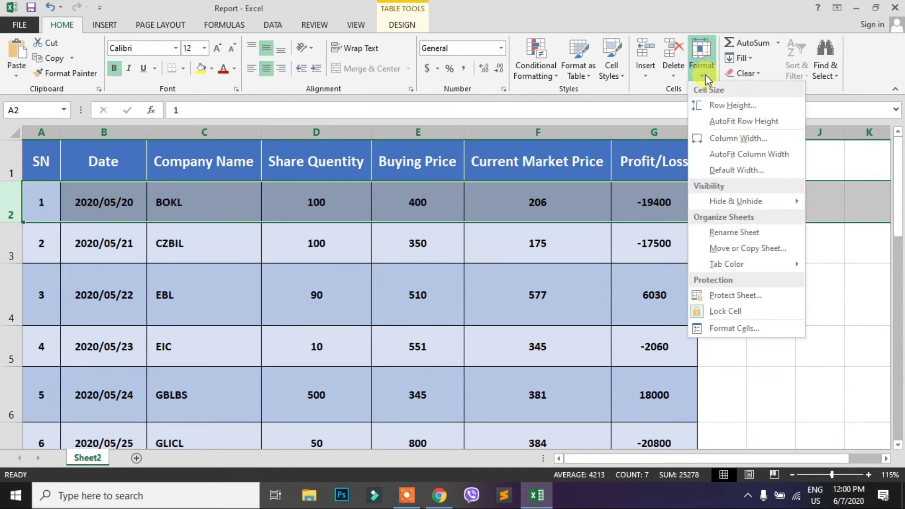
pyautogui.click(726, 122)
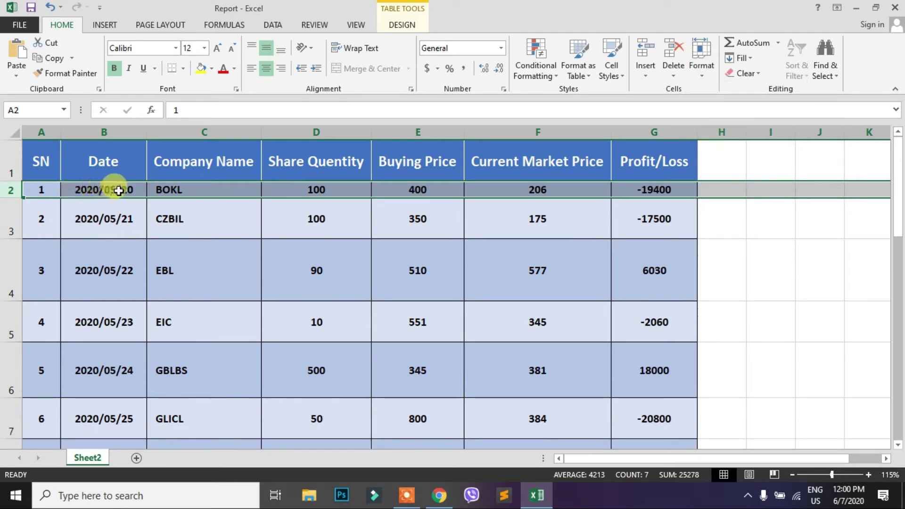
pyautogui.click(339, 218)
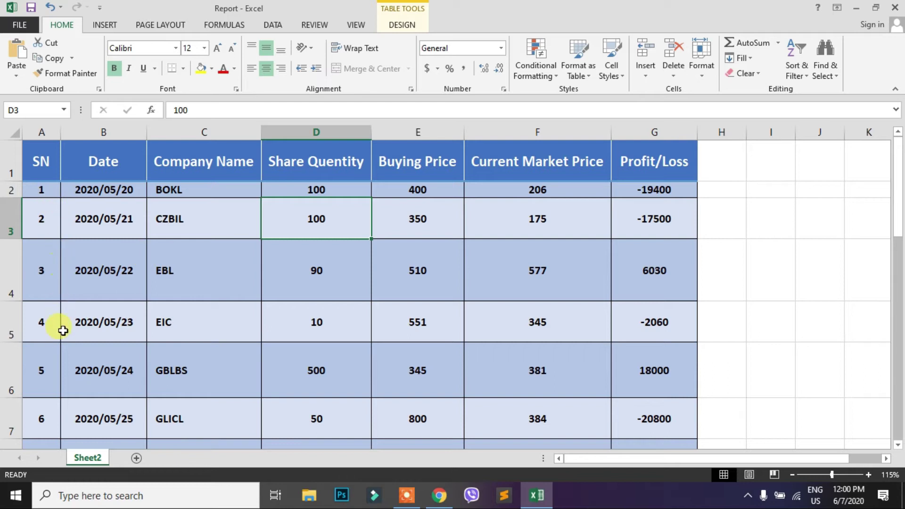
# Review the table rows and select the entire worksheet
pyautogui.scroll(-1, 57, 339)
pyautogui.scroll(-1, 57, 343)
pyautogui.scroll(2, 74, 331)
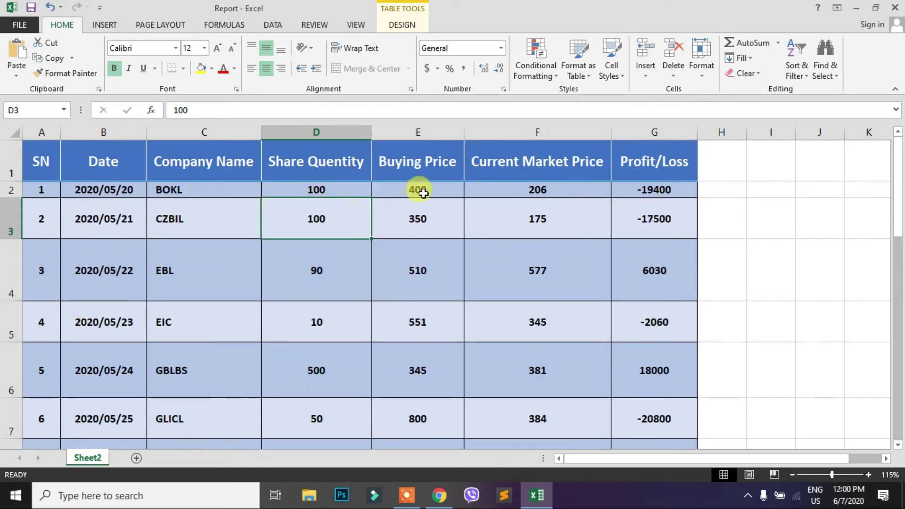
pyautogui.click(11, 133)
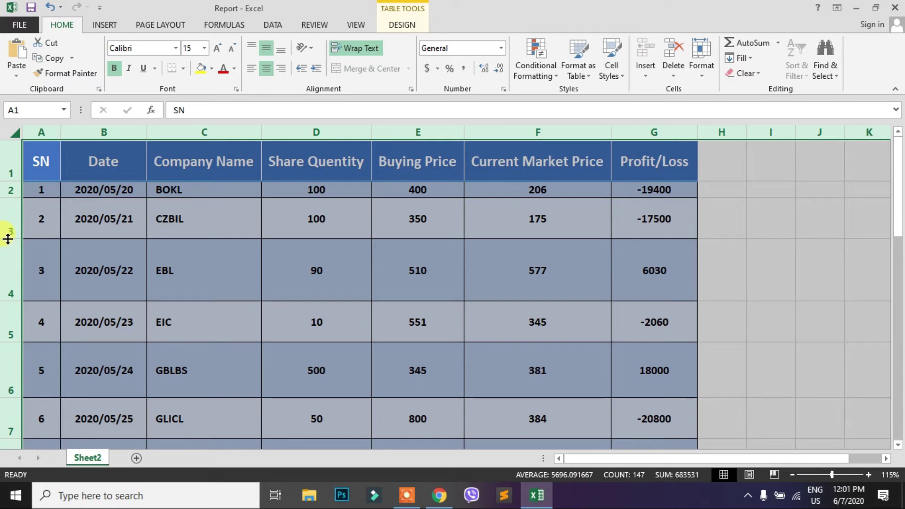
# Fit all row heights to their contents and enlarge the header row font to 20
pyautogui.doubleClick(8, 238)
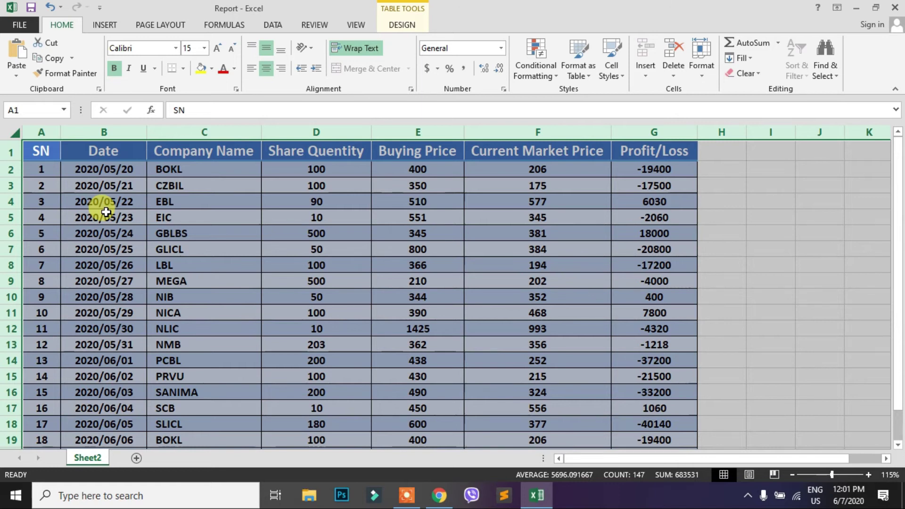
pyautogui.click(151, 233)
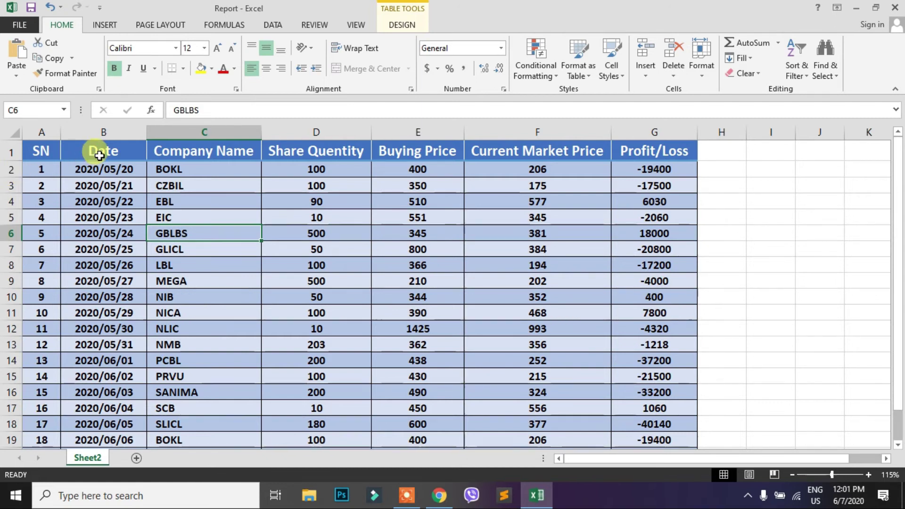
pyautogui.click(12, 150)
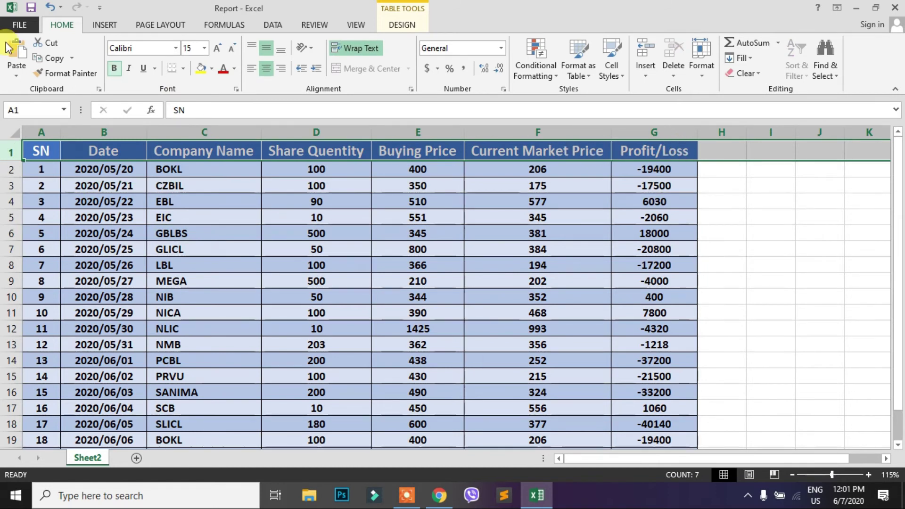
pyautogui.click(217, 49)
pyautogui.click(294, 210)
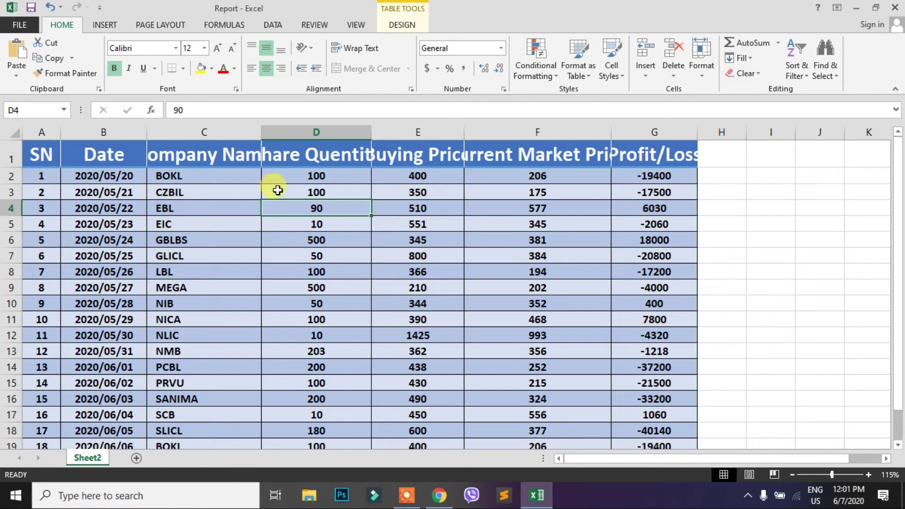
# Inspect the cut-off Company Name, Share Quentity, Buying Price, Current Market Price and Profit/Loss headings
pyautogui.click(207, 153)
pyautogui.click(321, 153)
pyautogui.click(414, 153)
pyautogui.click(526, 156)
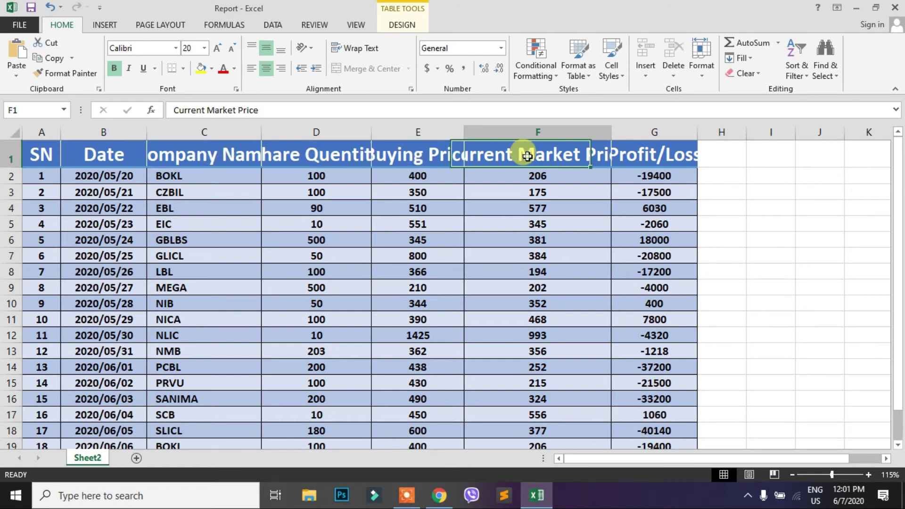
pyautogui.click(632, 156)
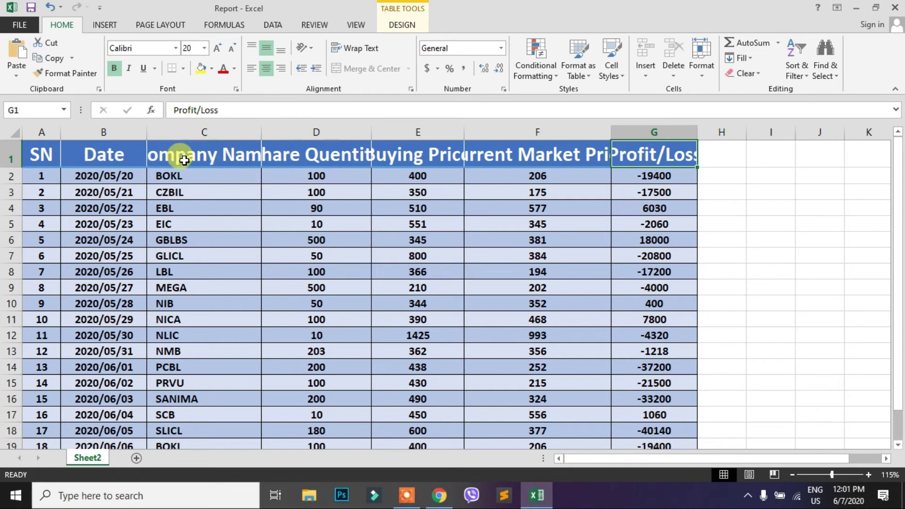
# Set column C (Company Name) to a width of 40
pyautogui.click(204, 129)
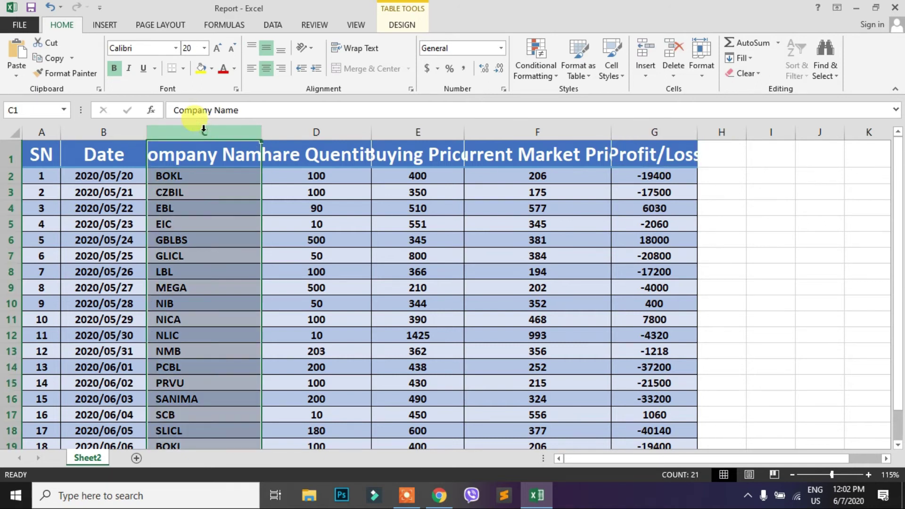
pyautogui.click(702, 75)
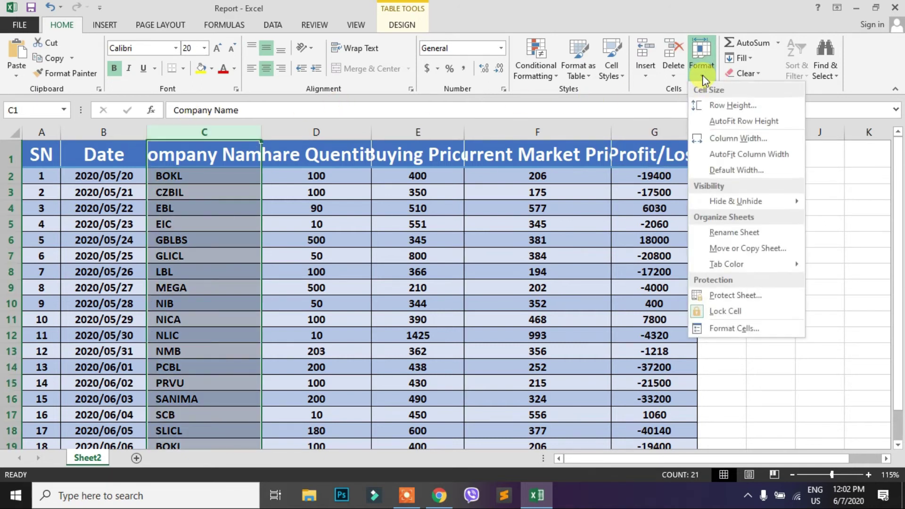
pyautogui.click(738, 138)
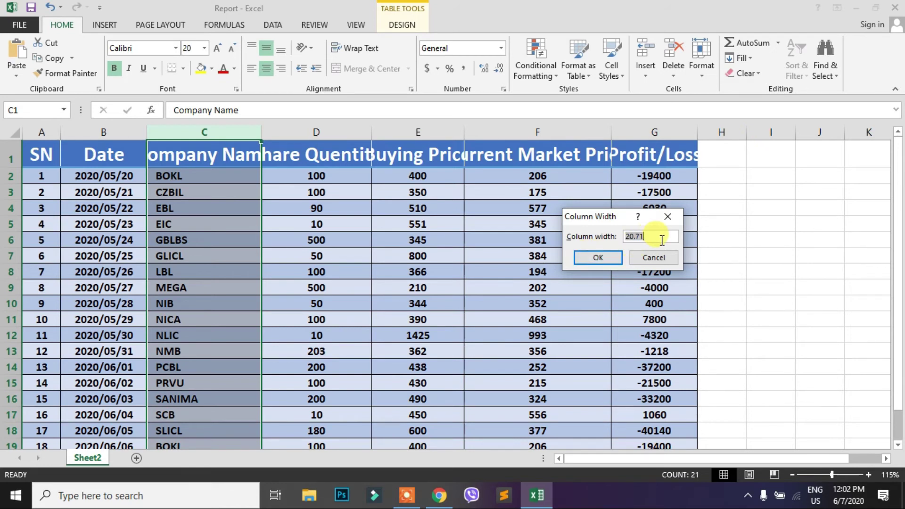
pyautogui.write('40')
pyautogui.click(598, 257)
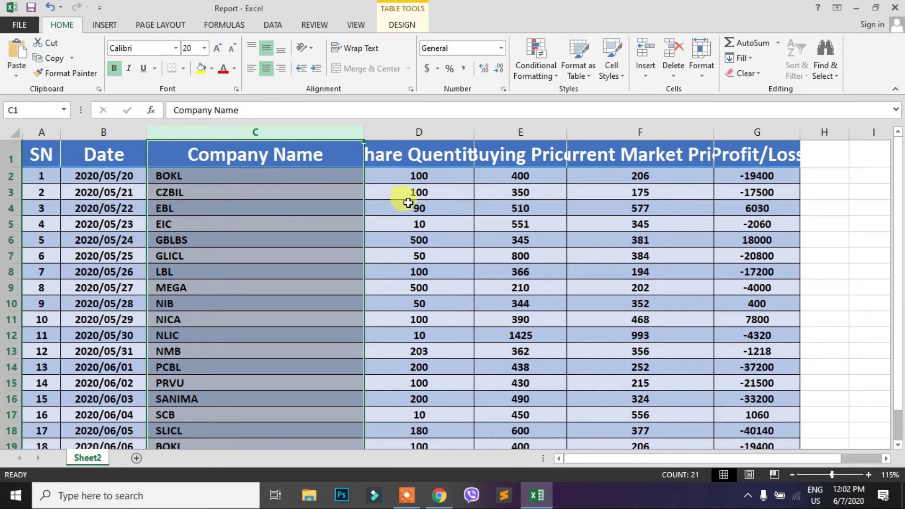
pyautogui.click(421, 132)
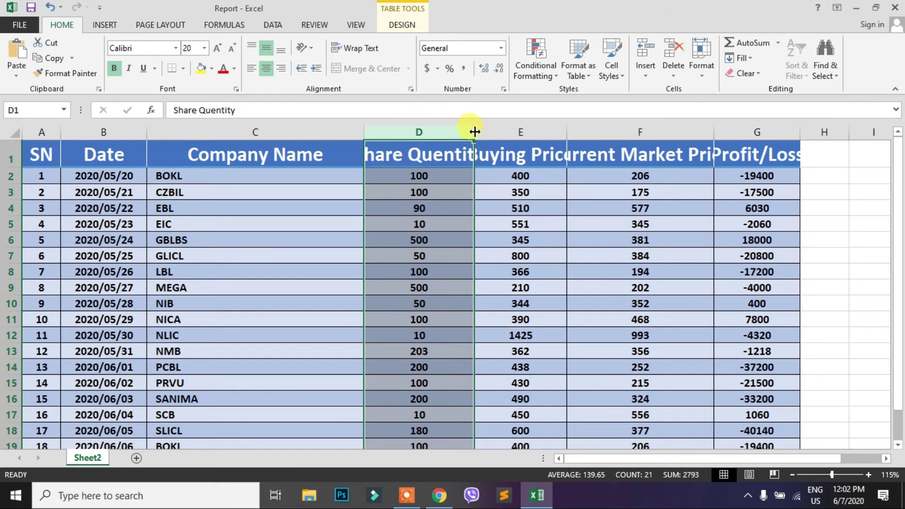
# Widen column D so the full Share Quentity heading shows, then select the whole sheet
pyautogui.moveTo(474, 131); pyautogui.dragTo(517, 131)
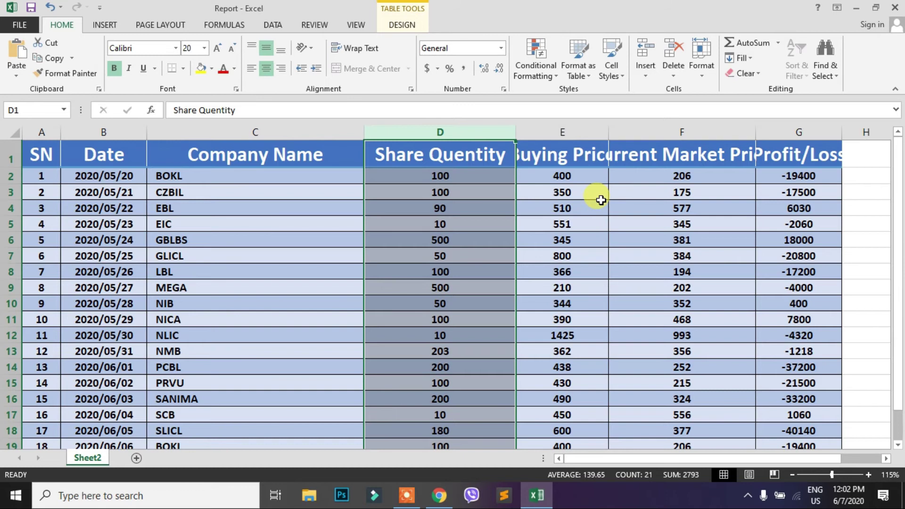
pyautogui.click(13, 131)
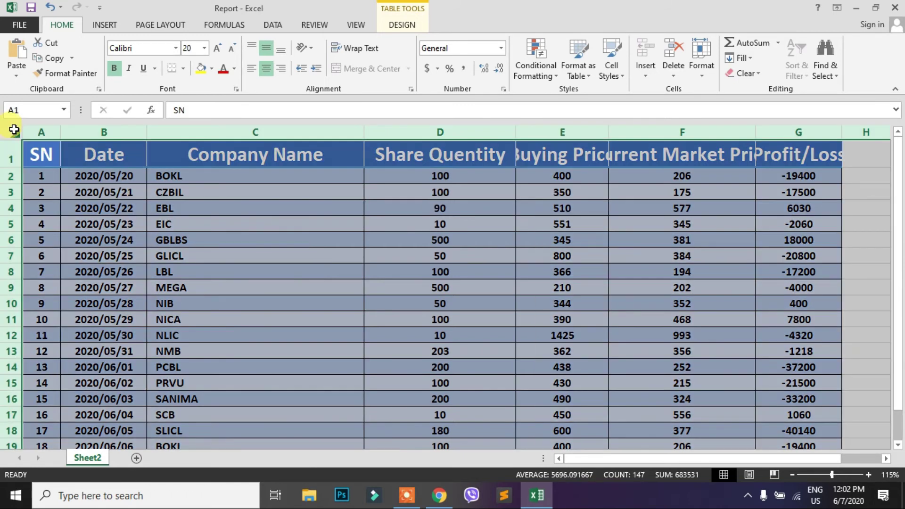
# Resize all columns together to one equal, wider width so Buying Price shows fully
pyautogui.moveTo(606, 130); pyautogui.dragTo(673, 126)
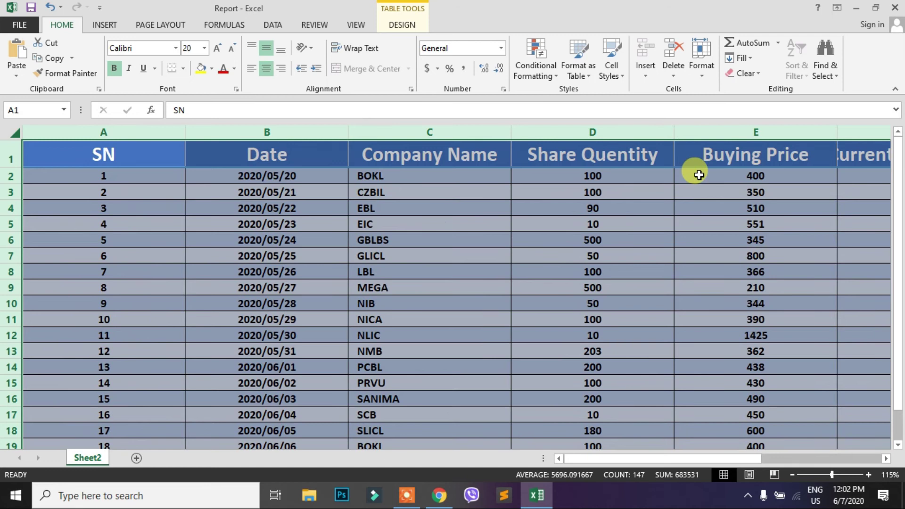
pyautogui.moveTo(510, 131); pyautogui.dragTo(493, 130)
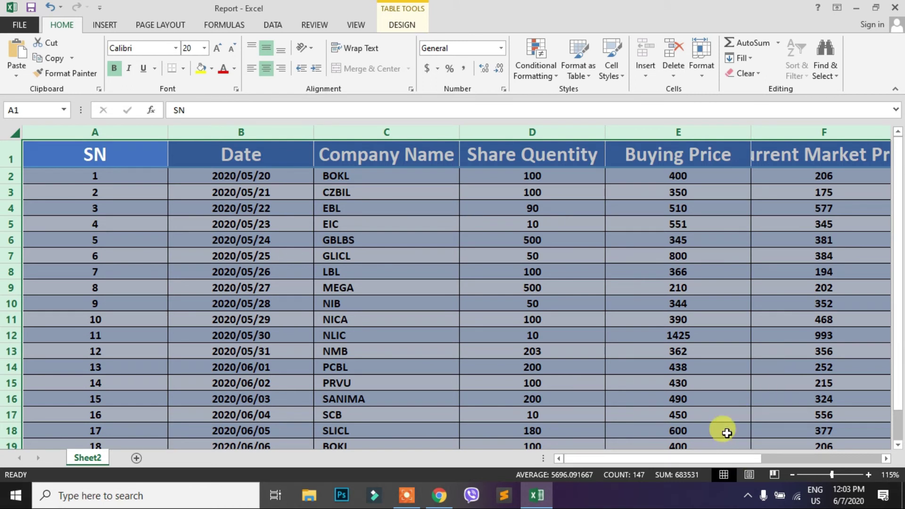
pyautogui.click(705, 75)
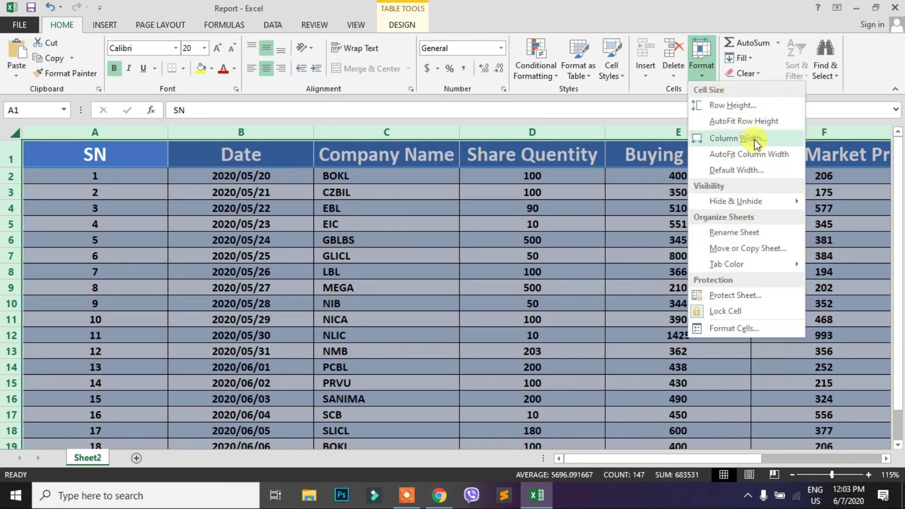
pyautogui.click(785, 155)
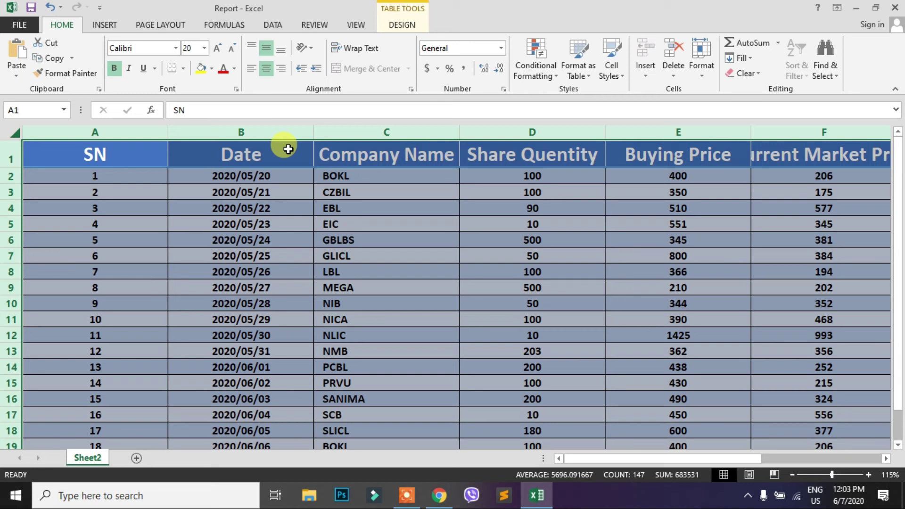
pyautogui.click(224, 240)
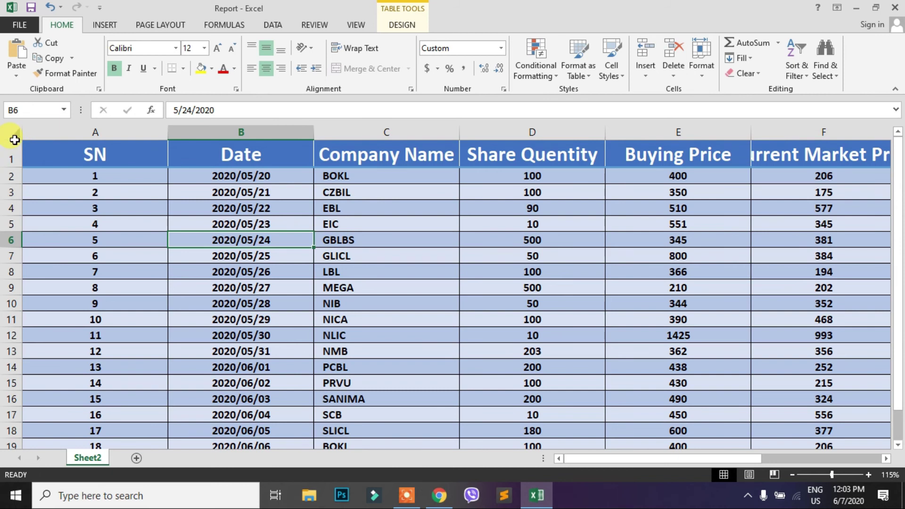
# AutoFit every column width so all headings from SN through Profit/Loss display fully
pyautogui.click(10, 132)
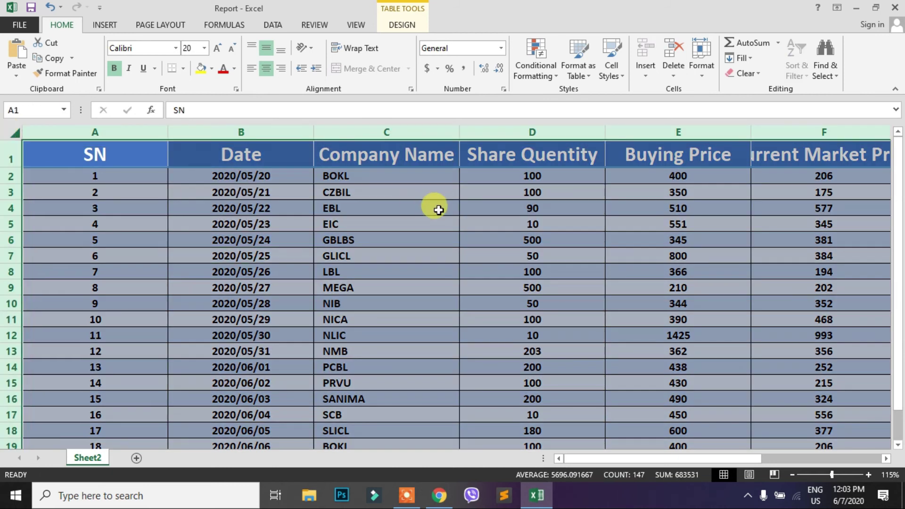
pyautogui.click(703, 71)
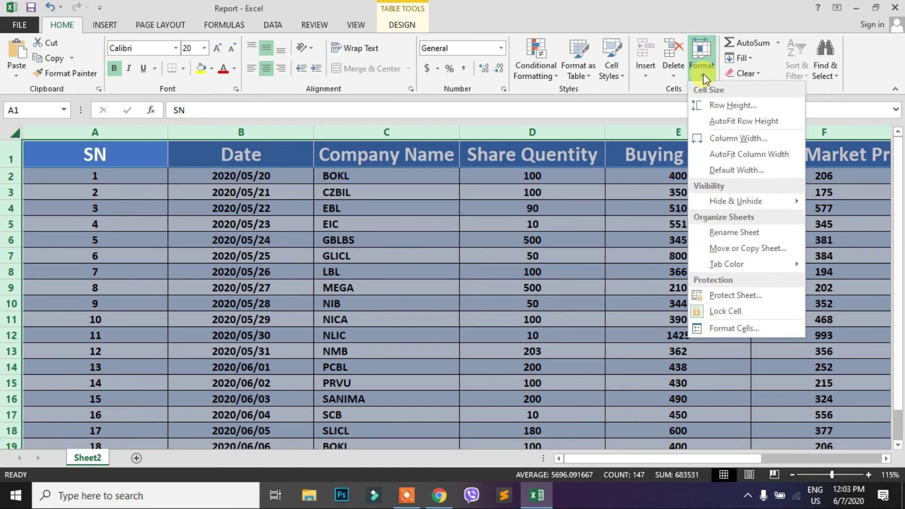
pyautogui.click(761, 156)
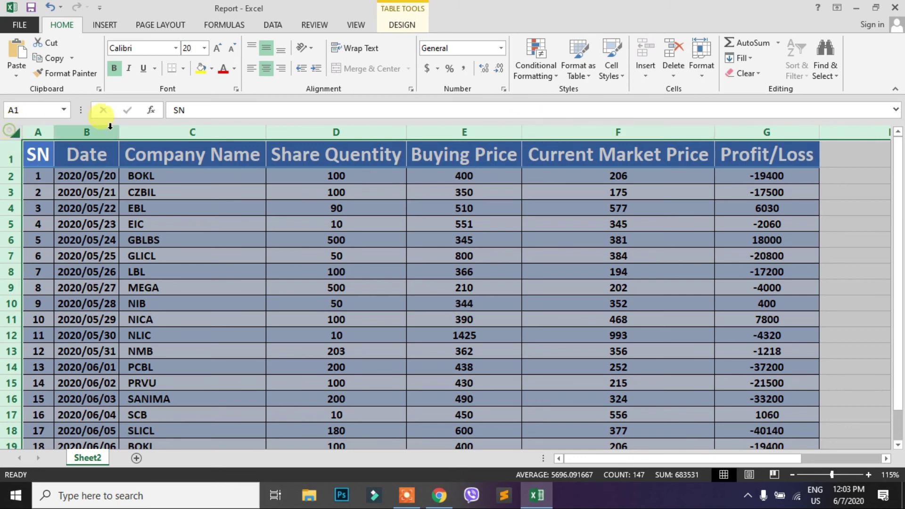
pyautogui.moveTo(265, 132); pyautogui.dragTo(347, 132)
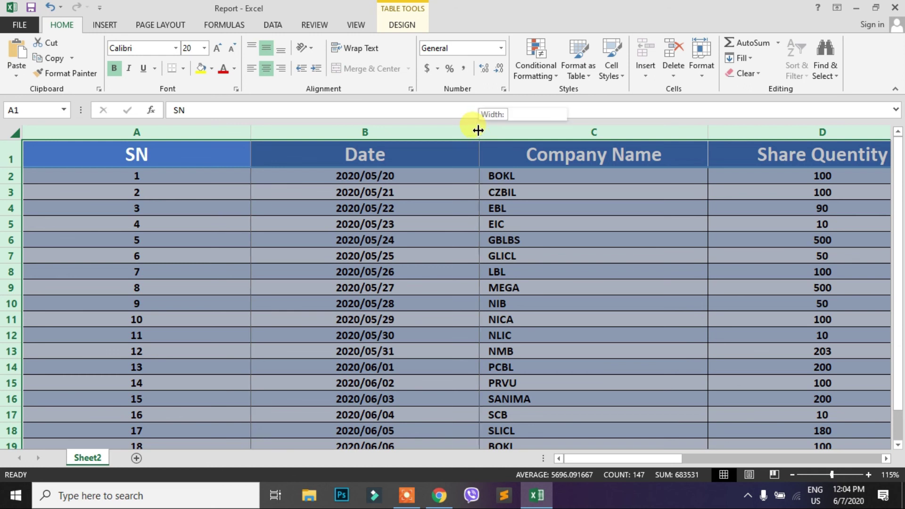
pyautogui.doubleClick(478, 131)
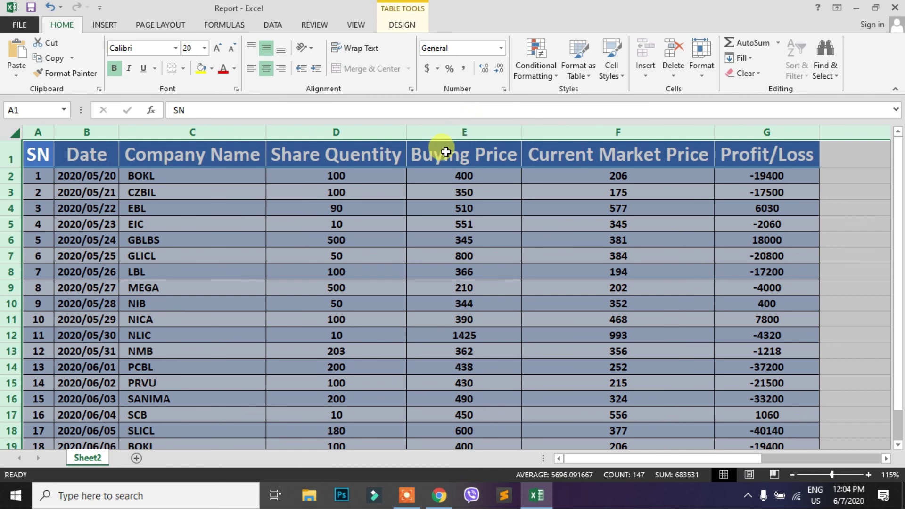